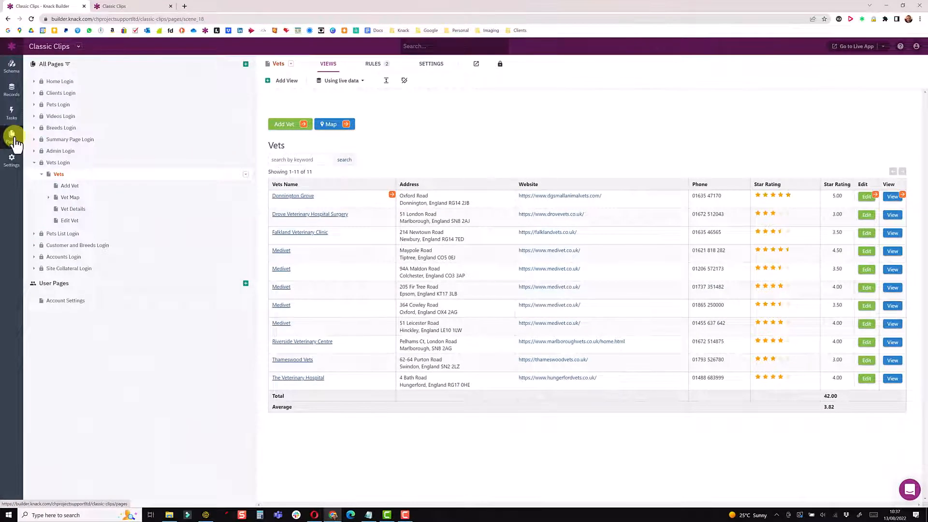
Check which user roles the Vets Login page allows to access its child pages.
left_click(71, 171)
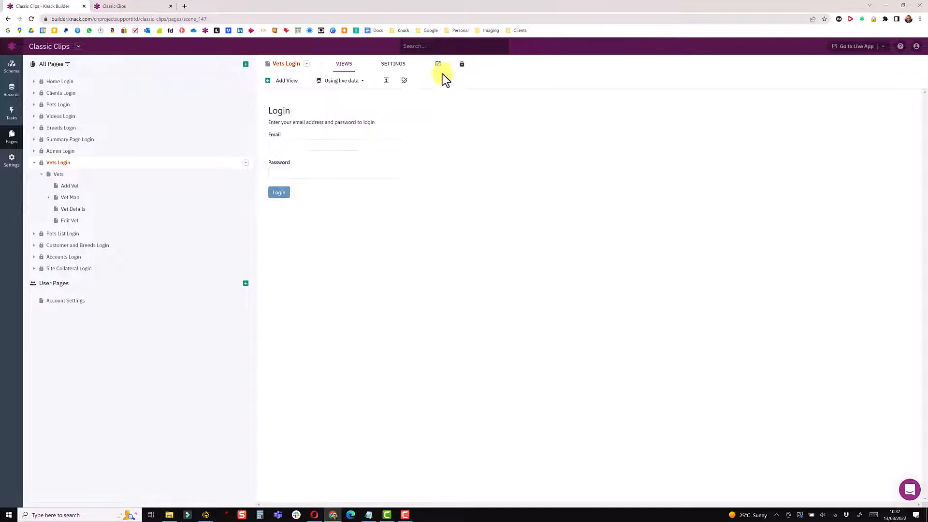
left_click(462, 65)
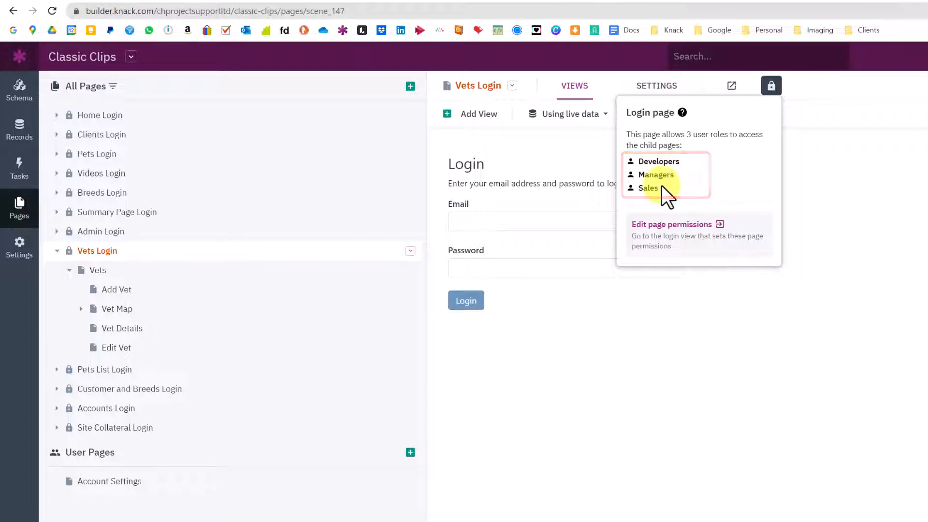
left_click(623, 356)
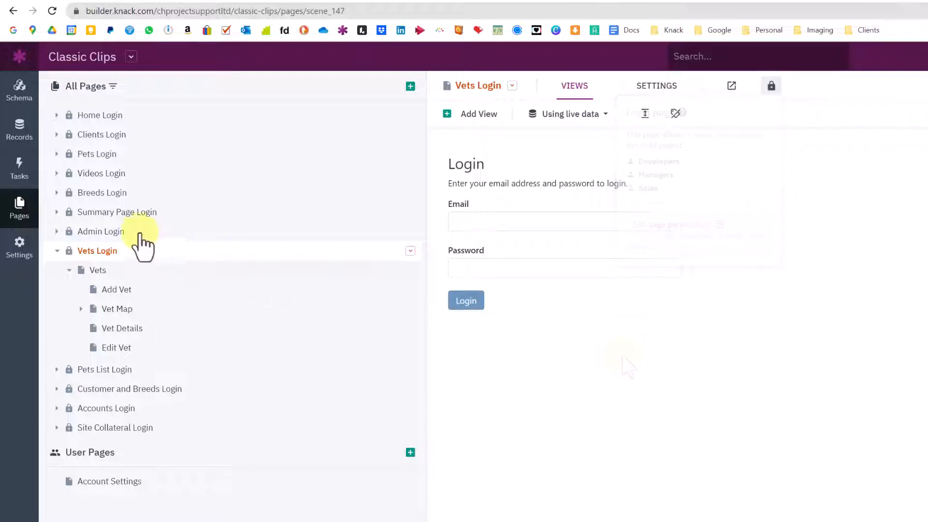
Copy the Vets table view onto the same Vets page, keeping All Vets as its records.
left_click(14, 131)
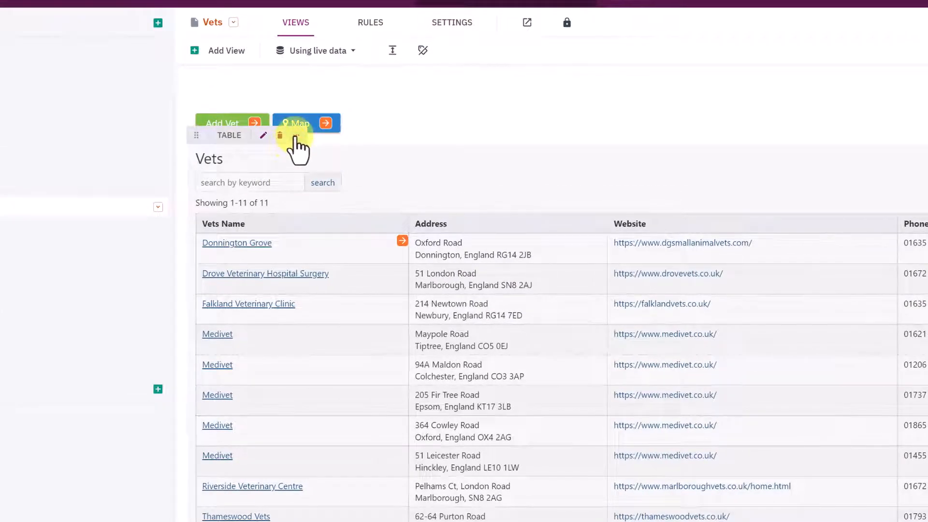
left_click(296, 135)
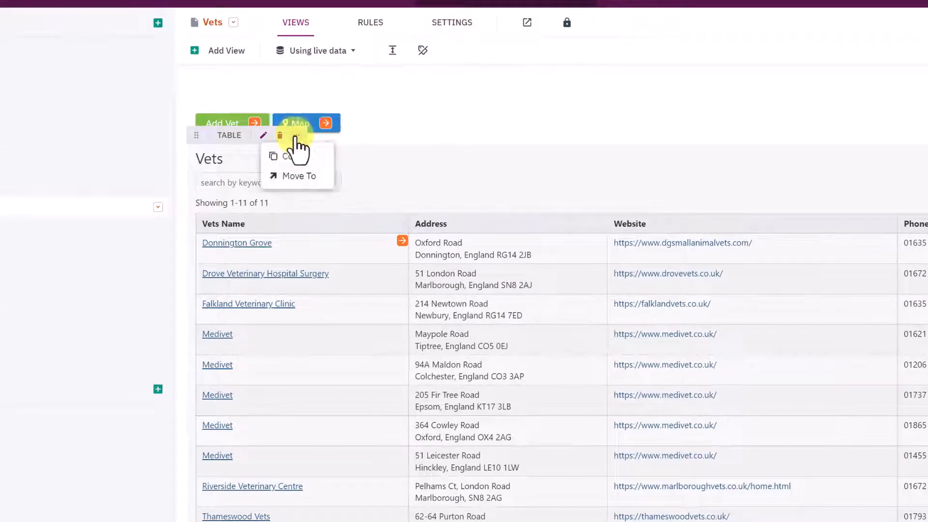
left_click(292, 157)
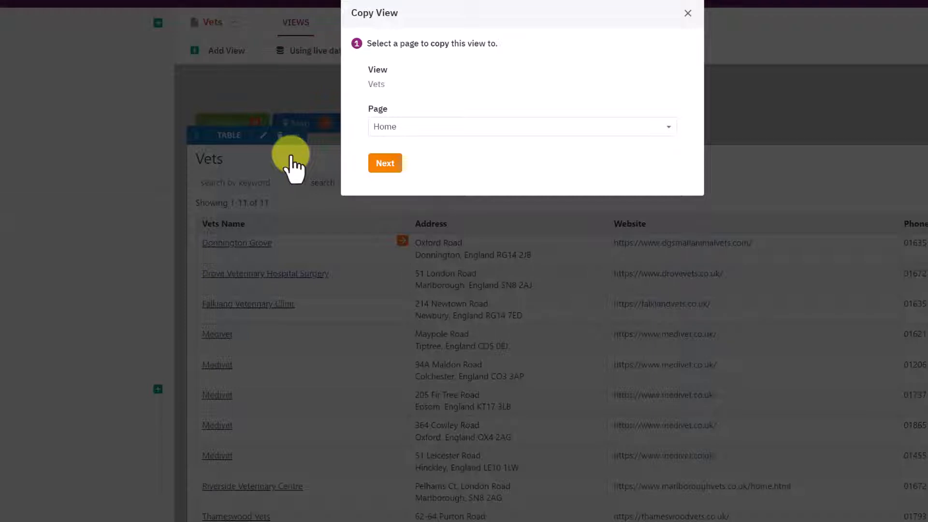
left_click(407, 128)
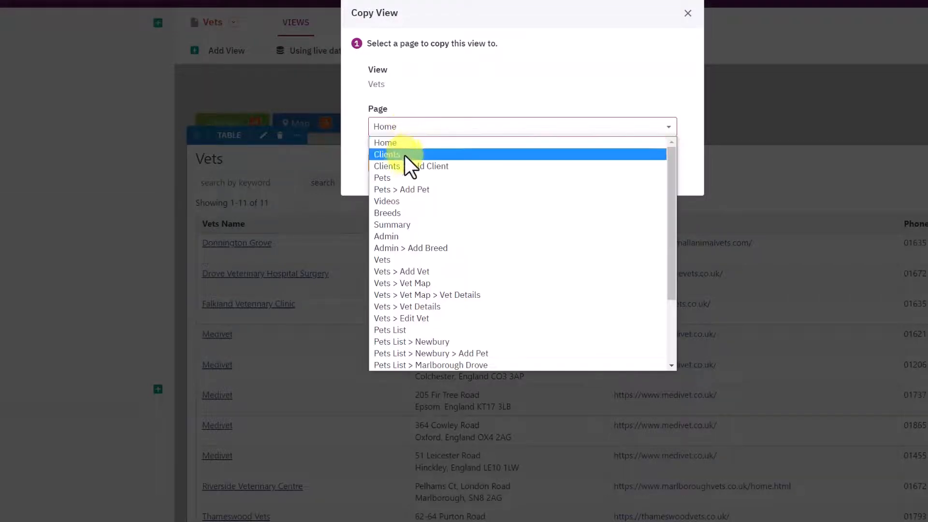
left_click(396, 259)
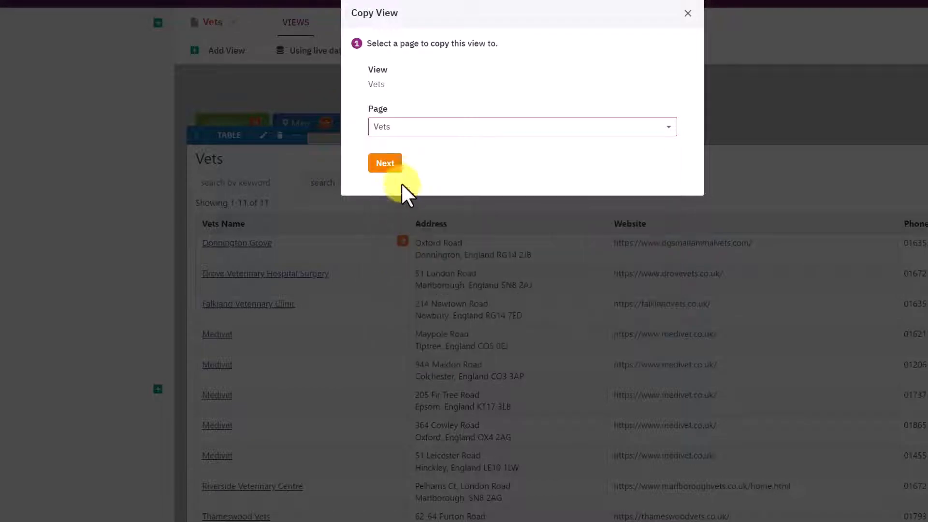
left_click(387, 165)
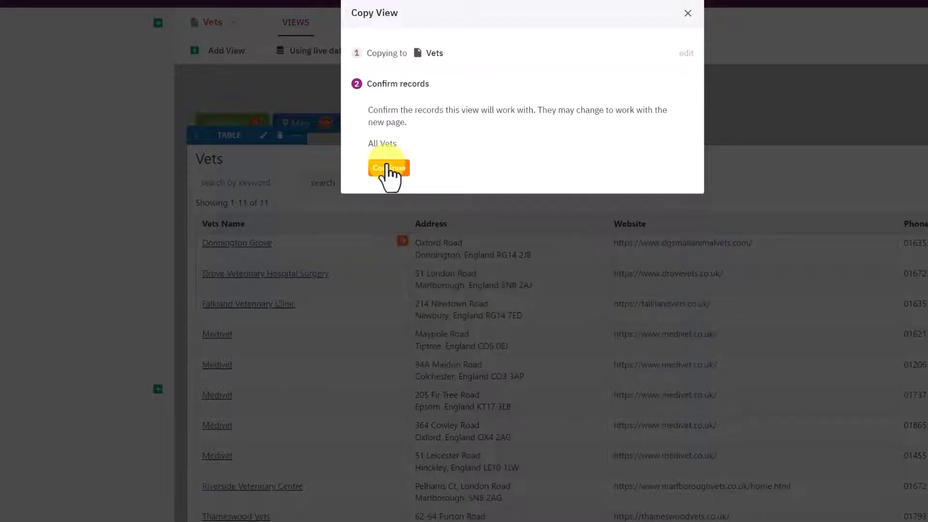
left_click(389, 169)
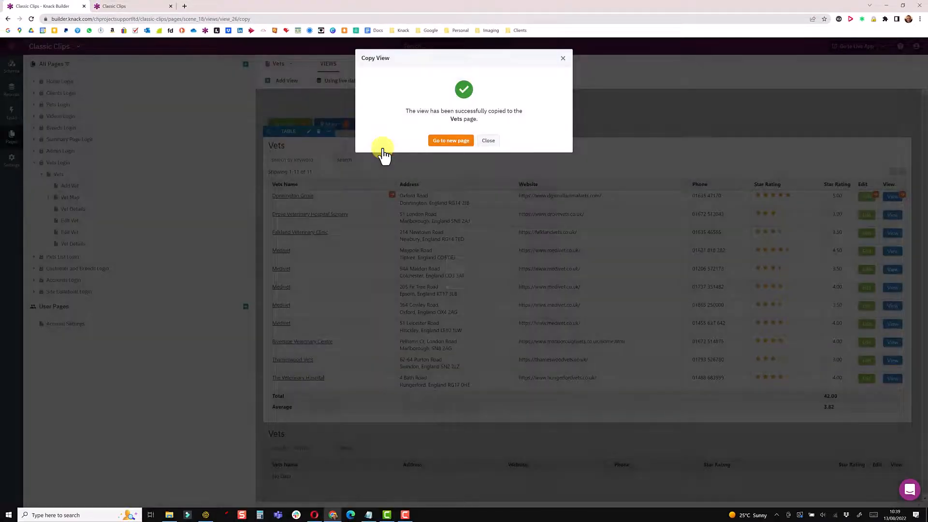
left_click(459, 142)
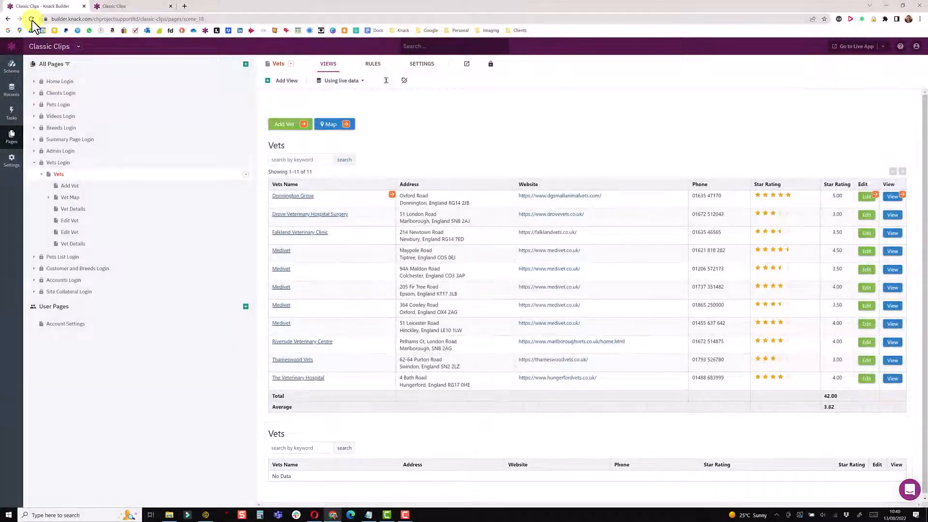
Reload the builder page and compare the copied Vets table with the original above it.
left_click(31, 19)
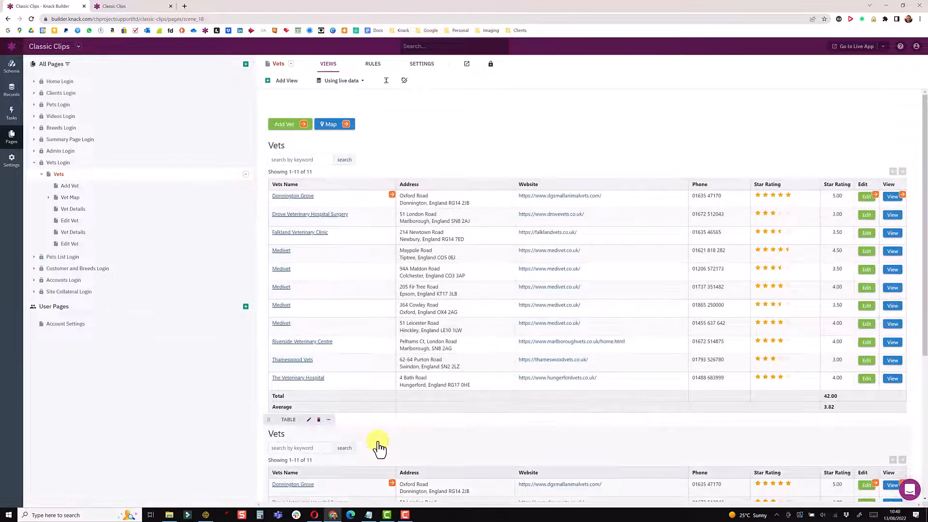
scroll(470, 454, "down", 2)
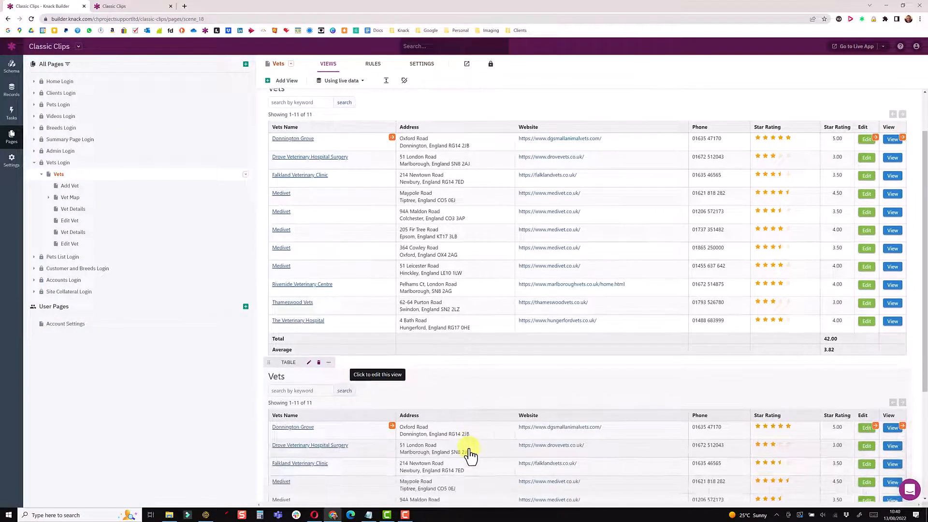
scroll(513, 408, "down", 2)
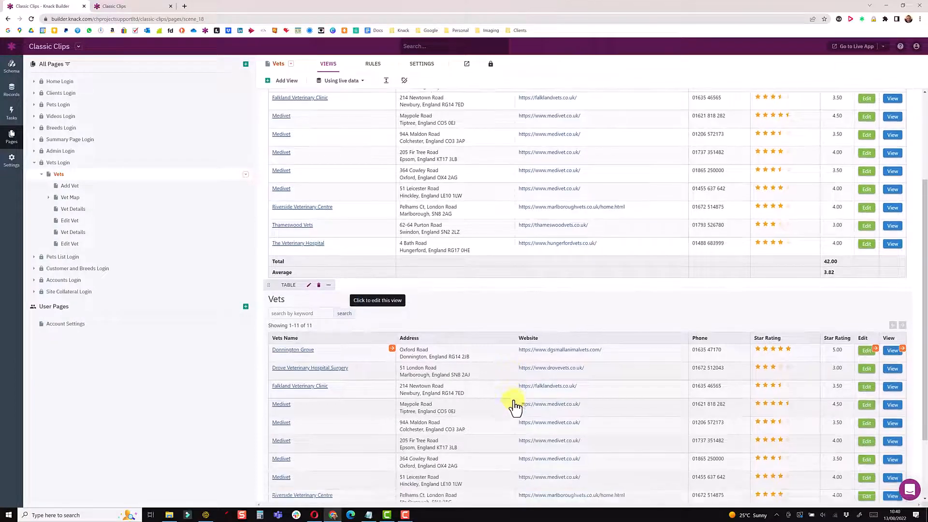
scroll(491, 338, "down", 2)
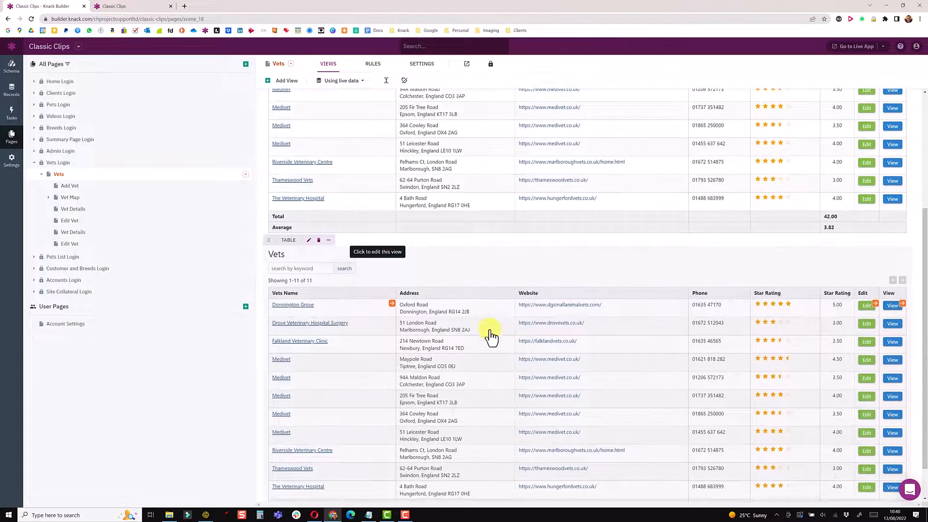
scroll(415, 305, "up", 4)
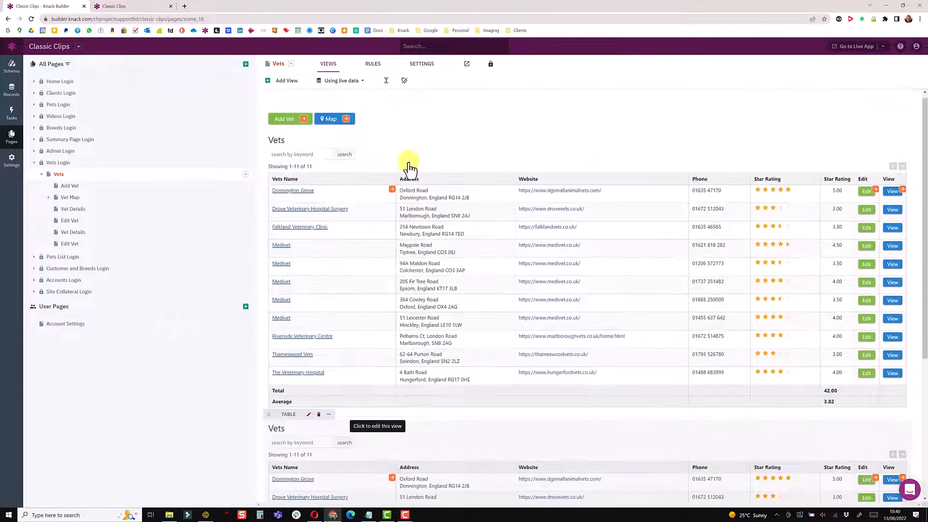
Show the view name labels and rename the copied table's view as Vets View Only.
left_click(405, 81)
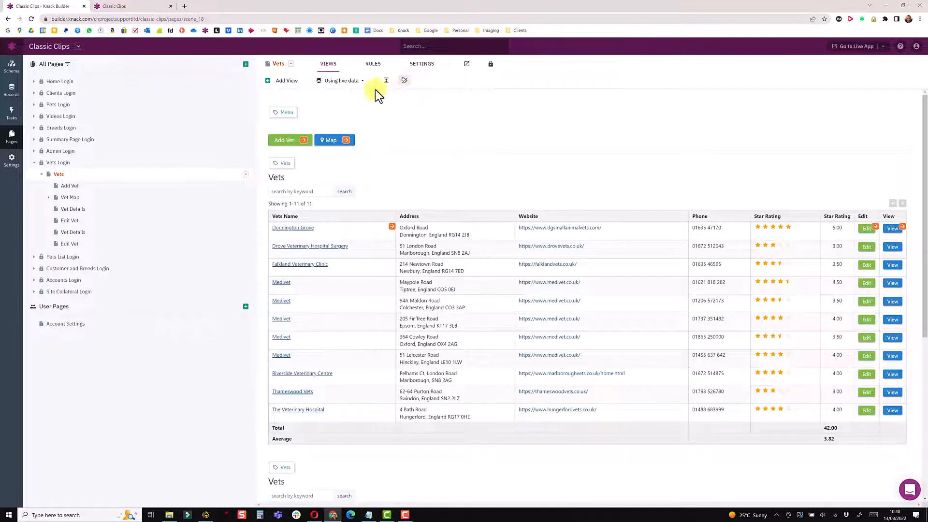
left_click(287, 164)
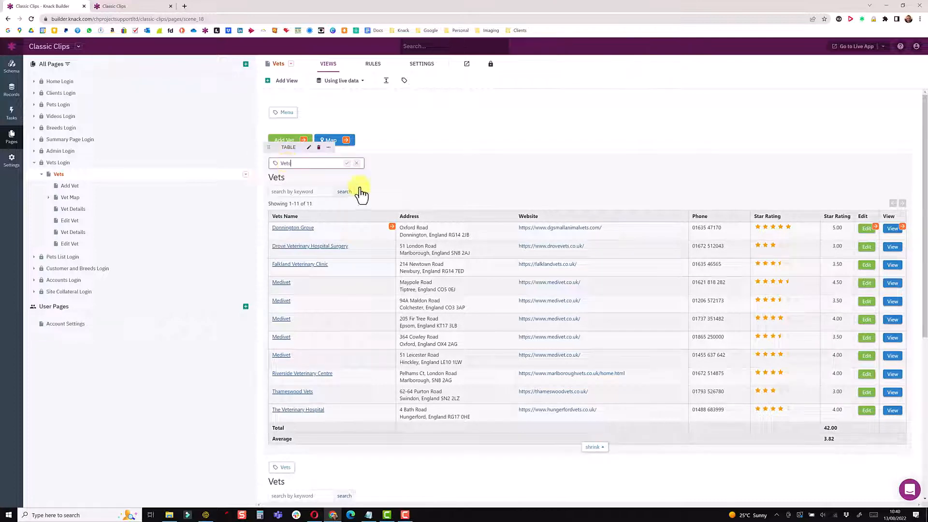
left_click(347, 164)
scroll(317, 319, "down", 5)
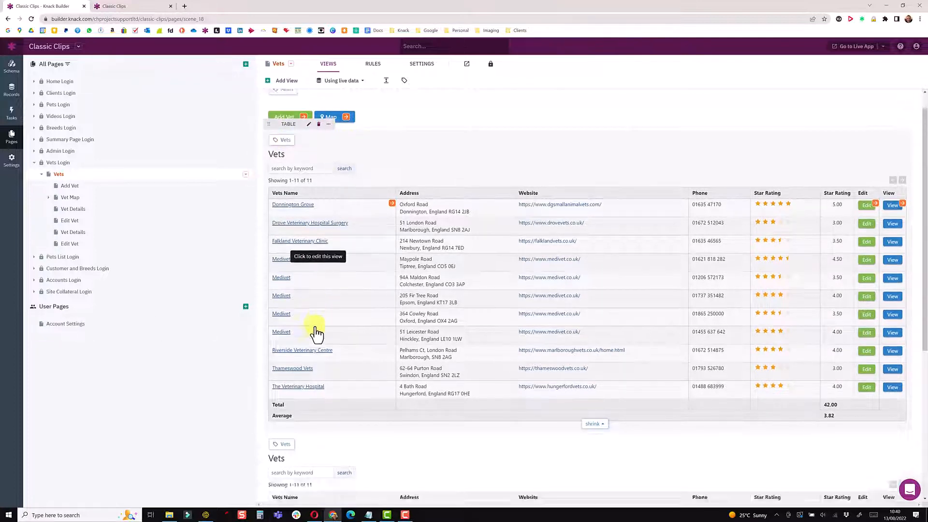
left_click(287, 205)
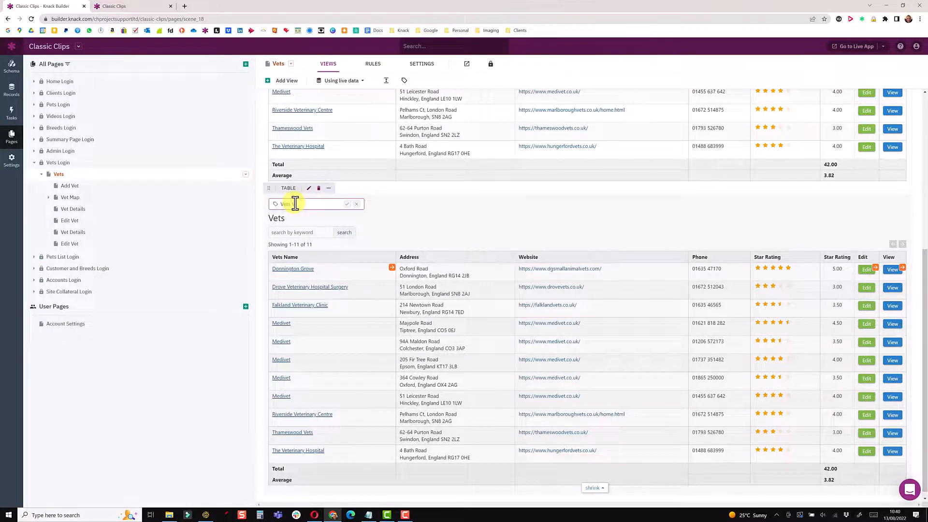
type("View Only")
left_click(346, 203)
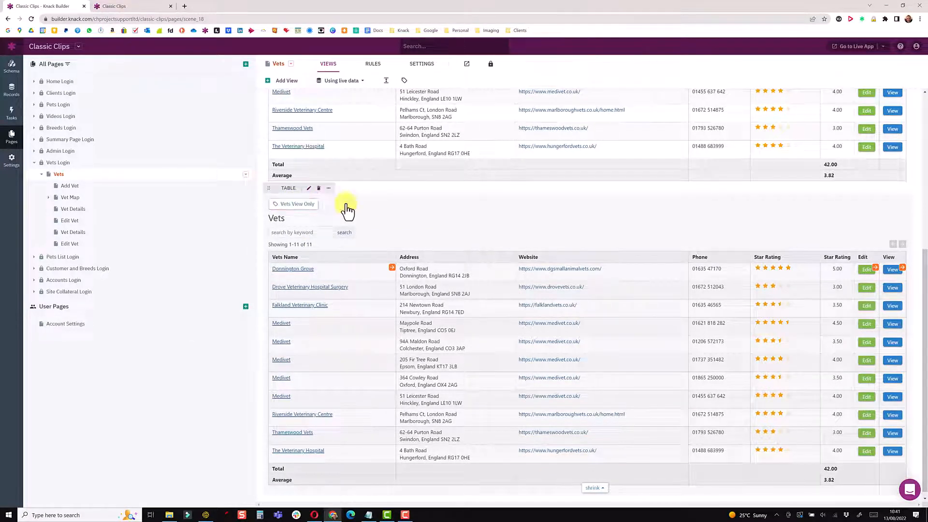
Add a page rule that hides the Vets View Only view when Accounts > User Roles contains Developer.
left_click(373, 64)
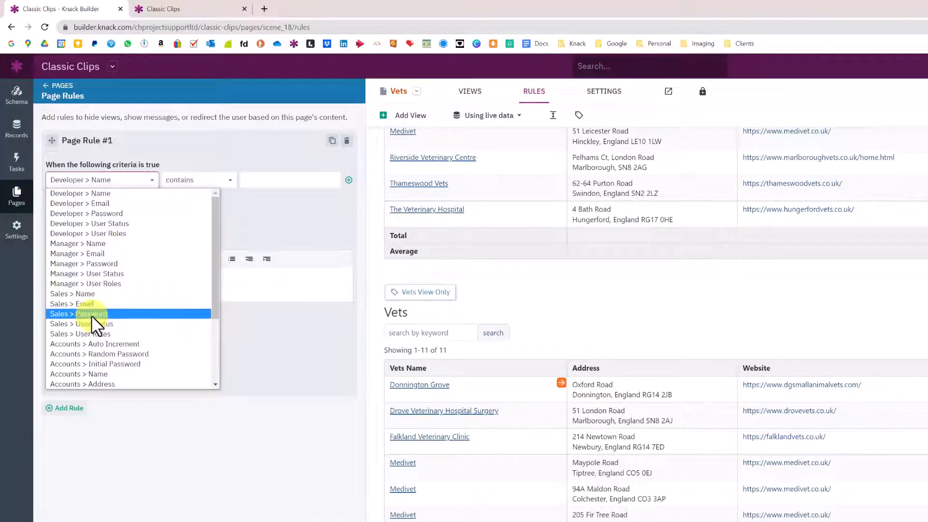
scroll(91, 316, "down", 3)
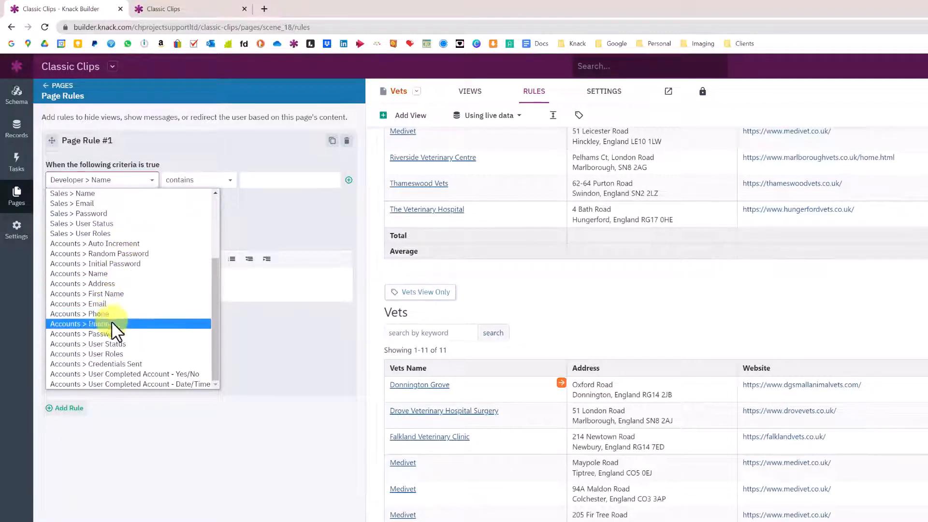
left_click(138, 354)
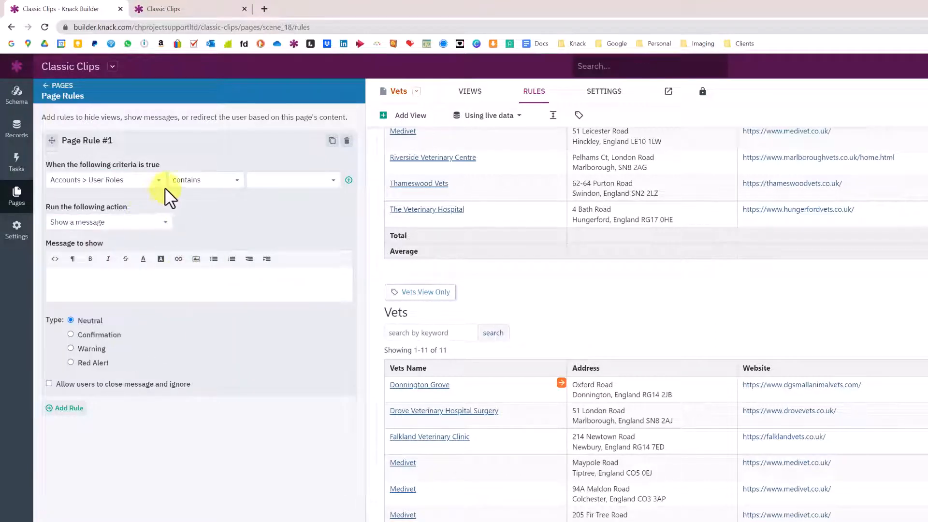
left_click(265, 179)
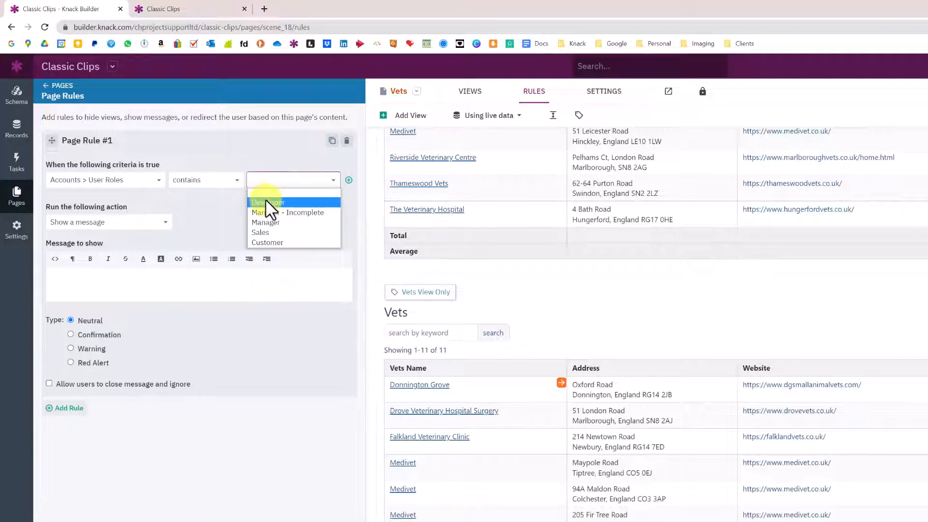
left_click(266, 202)
left_click(116, 222)
left_click(123, 238)
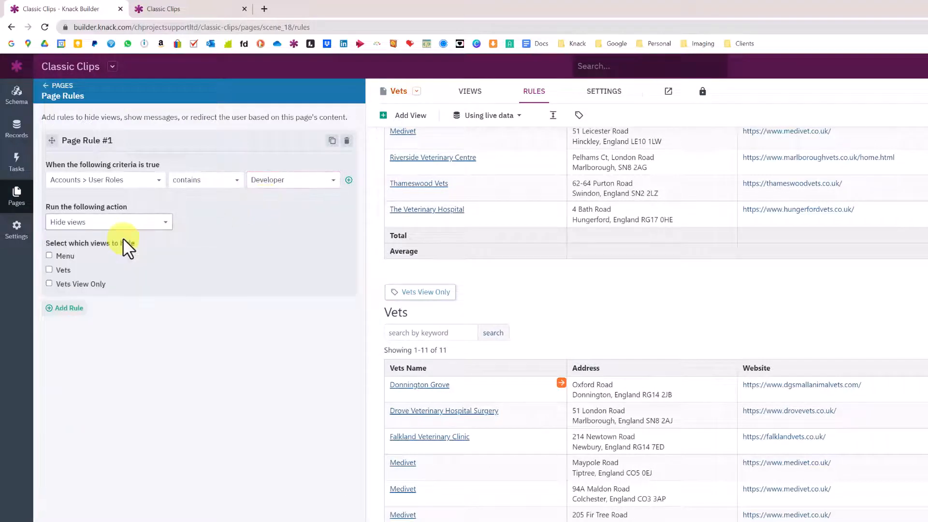
left_click(66, 284)
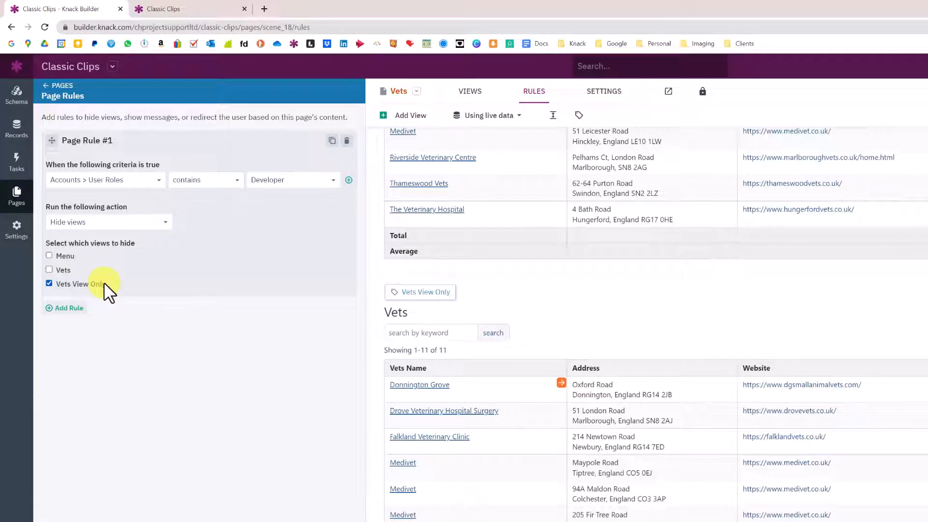
Duplicate the page rule, set its role to Sales, make it hide Vets instead of Vets View Only, and save the rules.
left_click(332, 141)
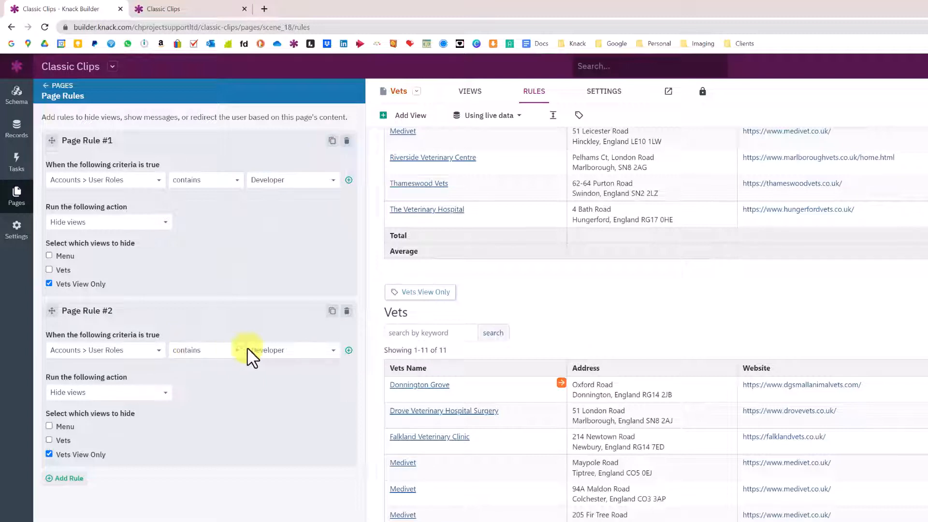
left_click(271, 348)
left_click(256, 403)
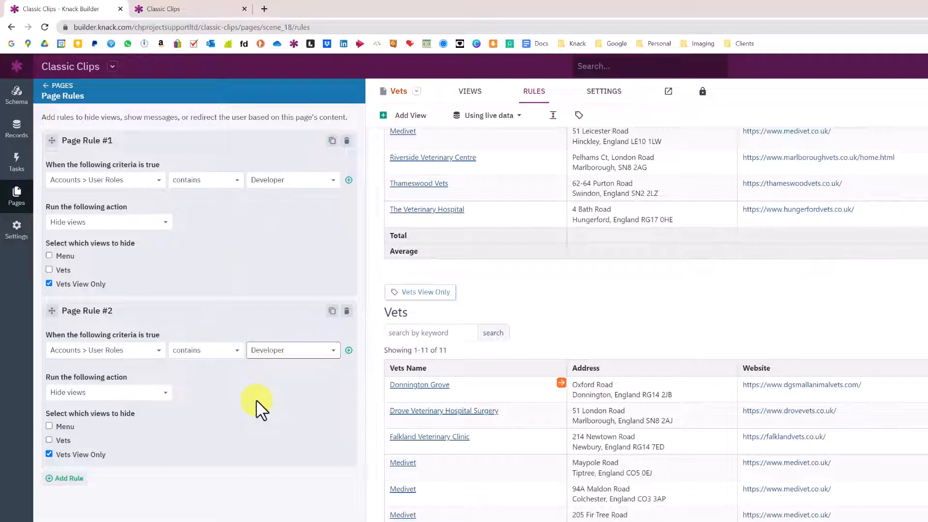
left_click(79, 455)
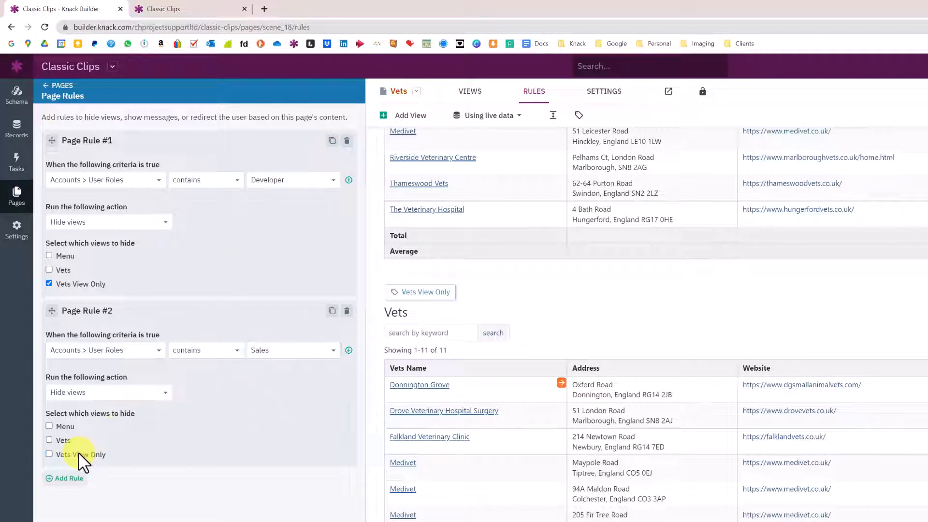
left_click(63, 441)
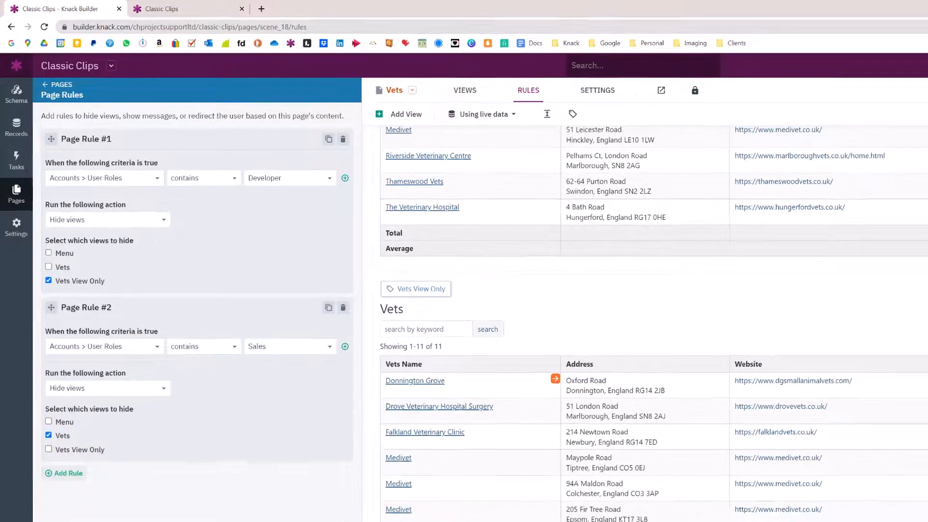
left_click(83, 503)
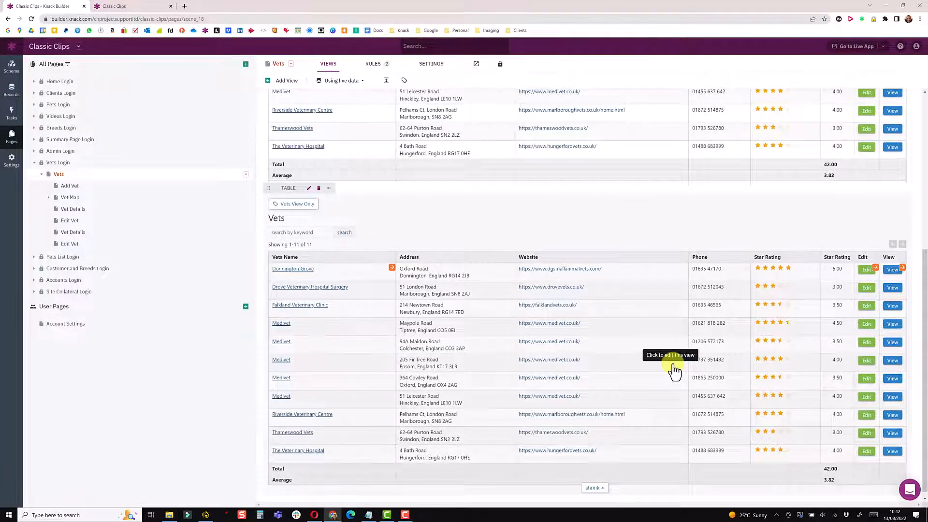
Delete both Star Rating columns and the Edit column from the Vets View Only table.
left_click(784, 264)
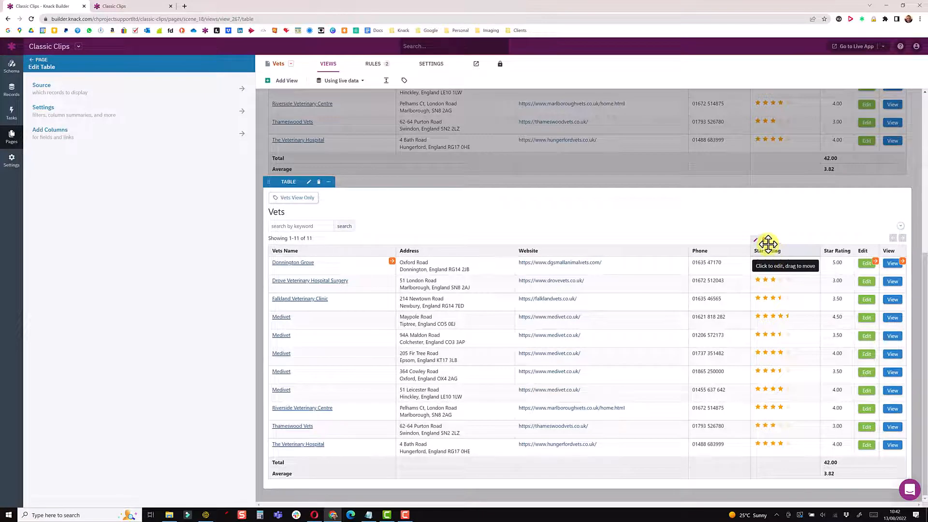
left_click(764, 241)
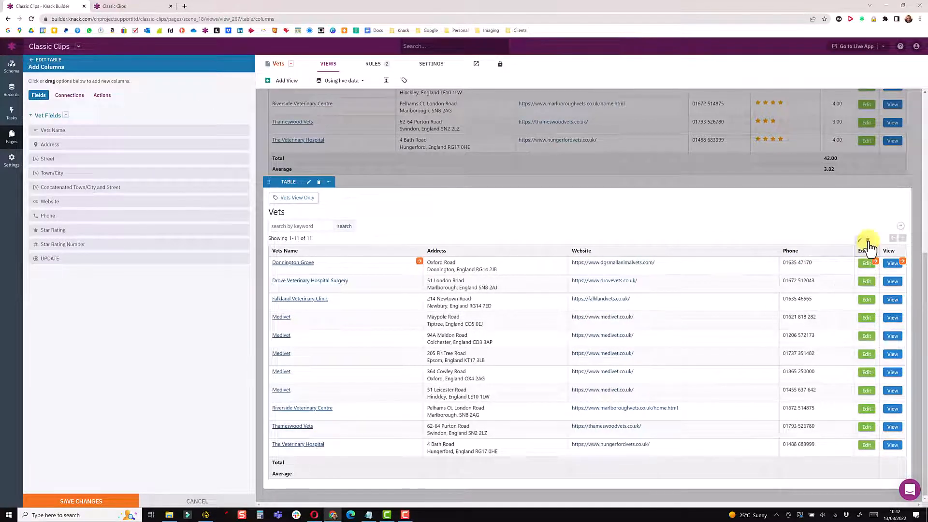
left_click(866, 240)
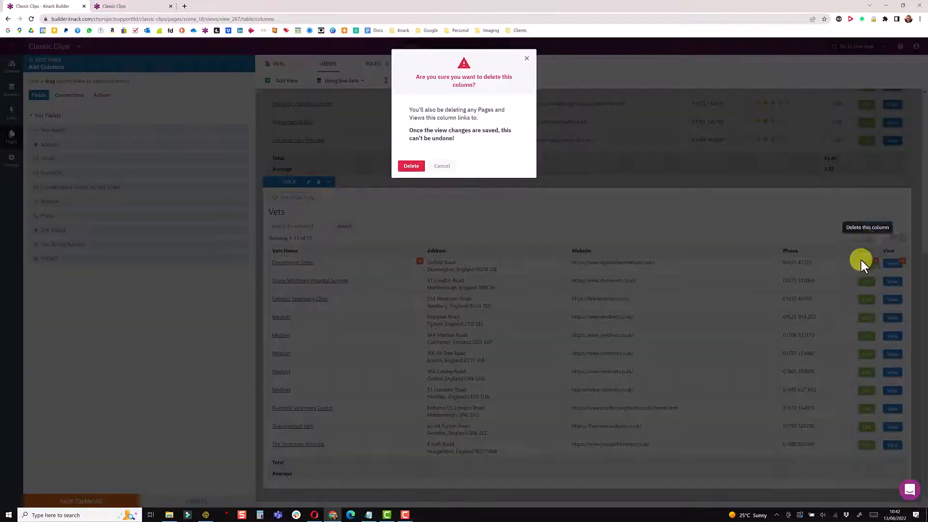
left_click(411, 167)
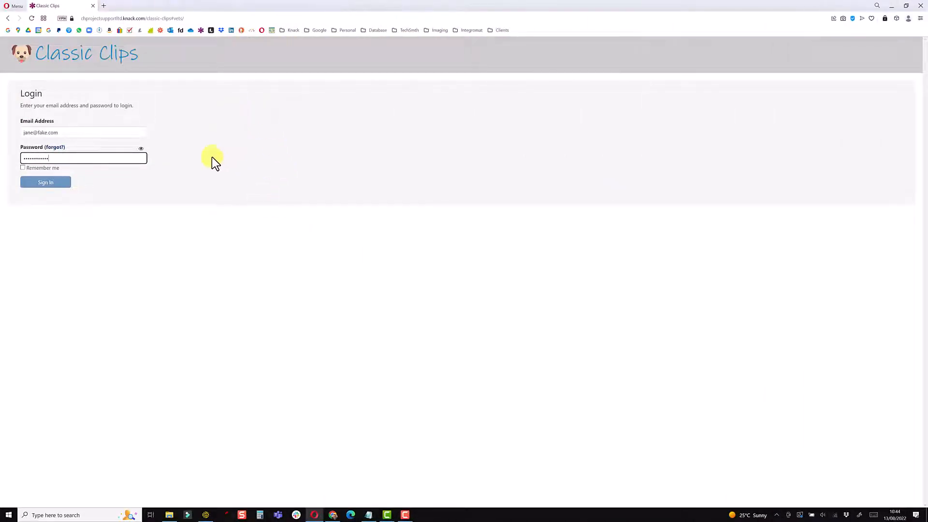
Switch to the Opera browser and sign in to the live Classic Clips app with the filled-in account credentials.
left_click(55, 185)
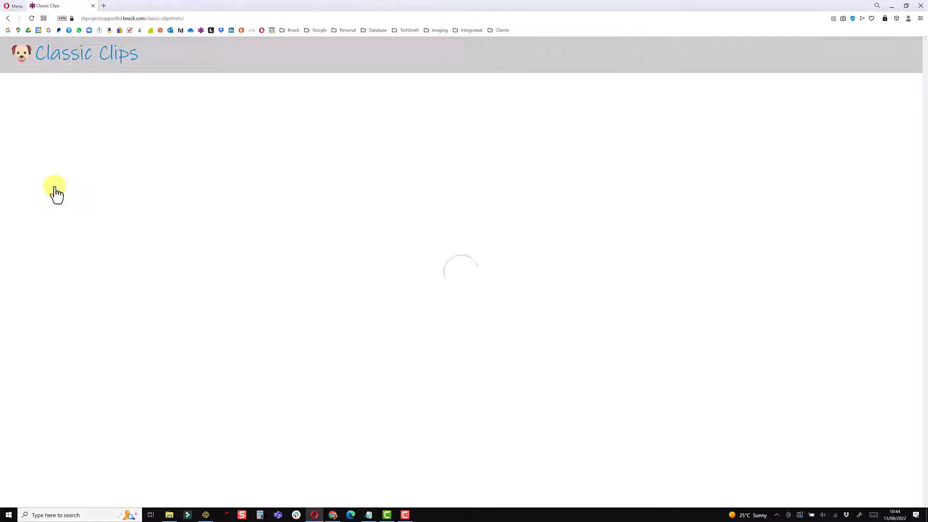